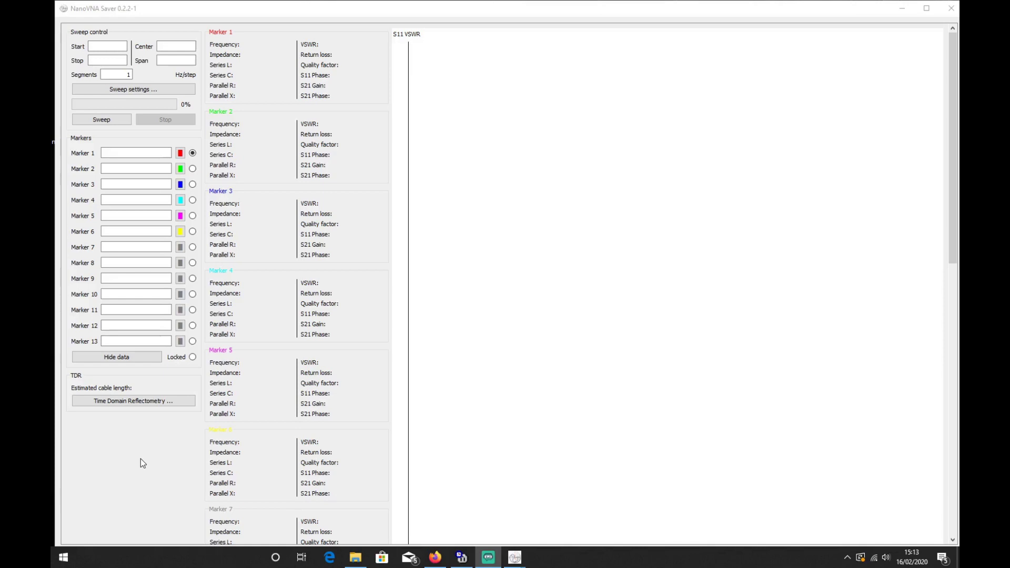
- Scroll down the main window to view the empty sweep fields, markers and S11 charts
{"action": "scroll", "coordinate": [140, 459], "scroll_direction": "down", "scroll_amount": 9}
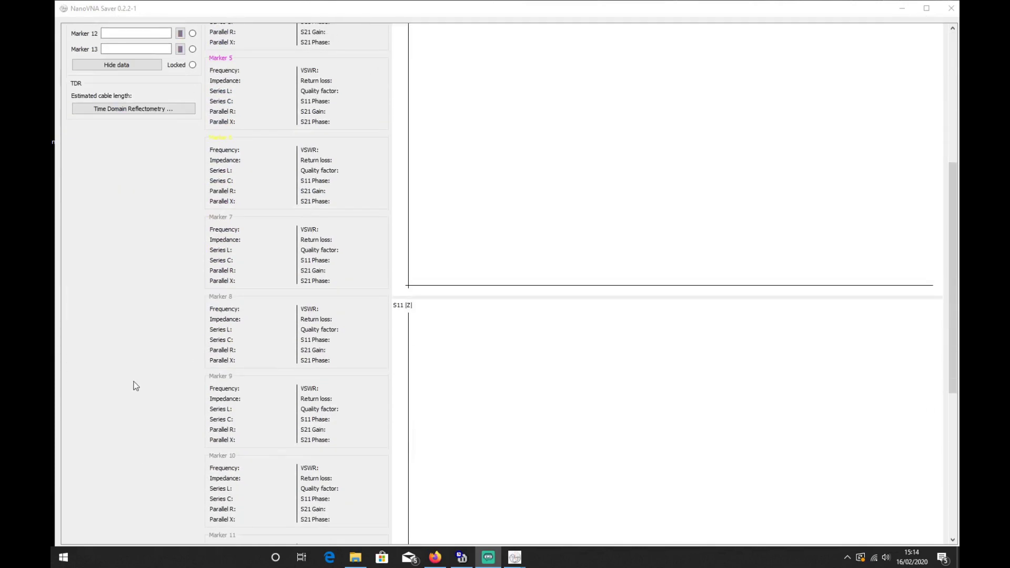
- Connect to the NanoVNA on serial port COM5
{"action": "scroll", "coordinate": [133, 383], "scroll_direction": "down", "scroll_amount": 3}
{"action": "scroll", "coordinate": [130, 221], "scroll_direction": "down", "scroll_amount": 7}
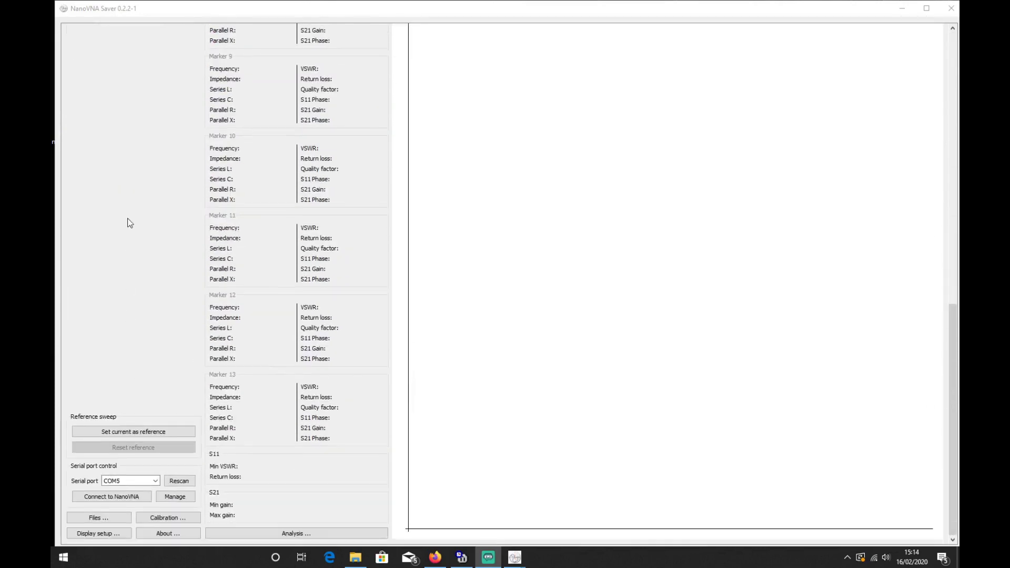
{"action": "left_click", "coordinate": [156, 481]}
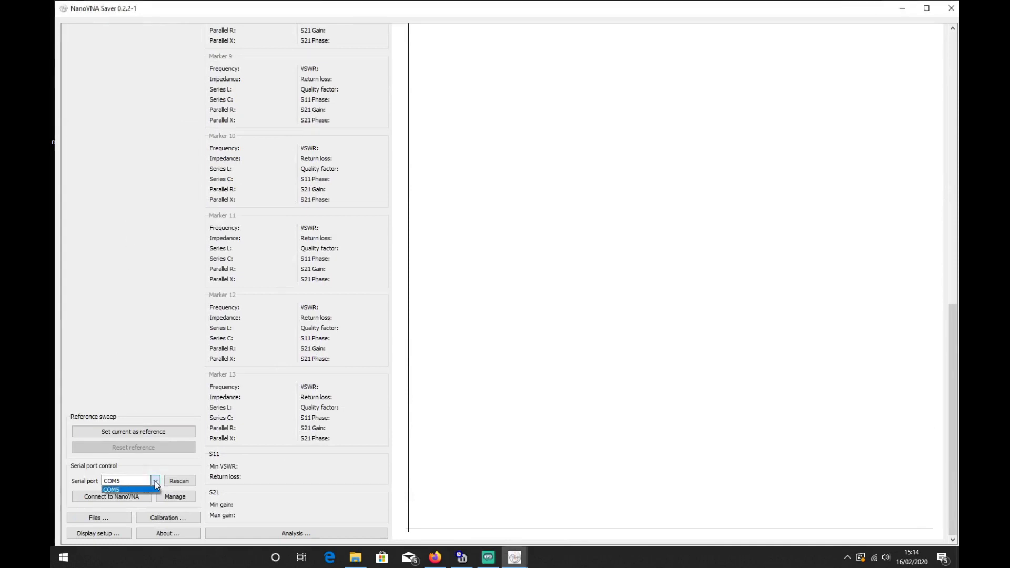
{"action": "left_click", "coordinate": [122, 490]}
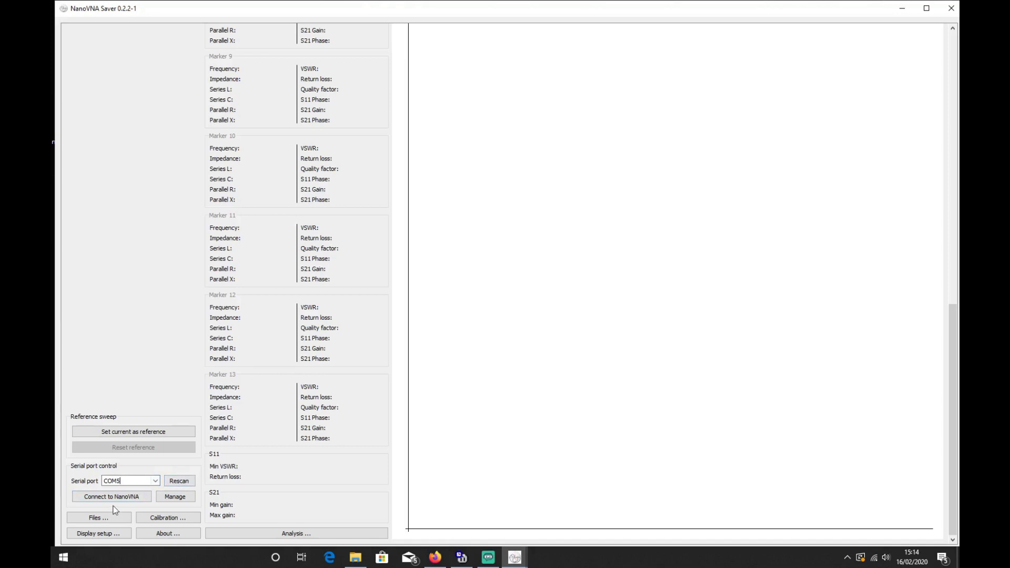
{"action": "left_click", "coordinate": [118, 500]}
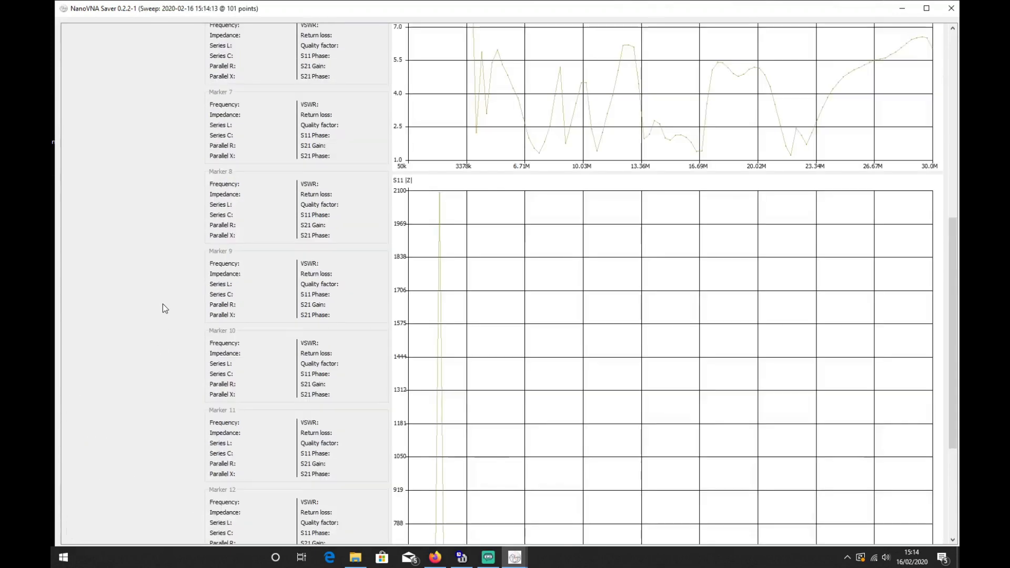
- Review the 101-point 50k–30 MHz sweep charts, then bring up Display settings
{"action": "scroll", "coordinate": [163, 308], "scroll_direction": "up", "scroll_amount": 10}
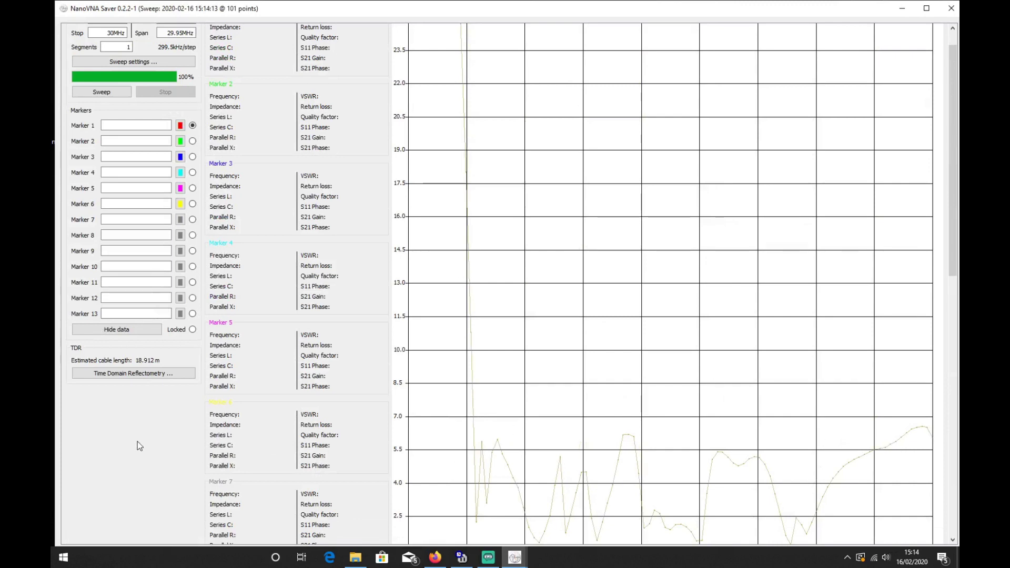
{"action": "scroll", "coordinate": [139, 446], "scroll_direction": "down", "scroll_amount": 3}
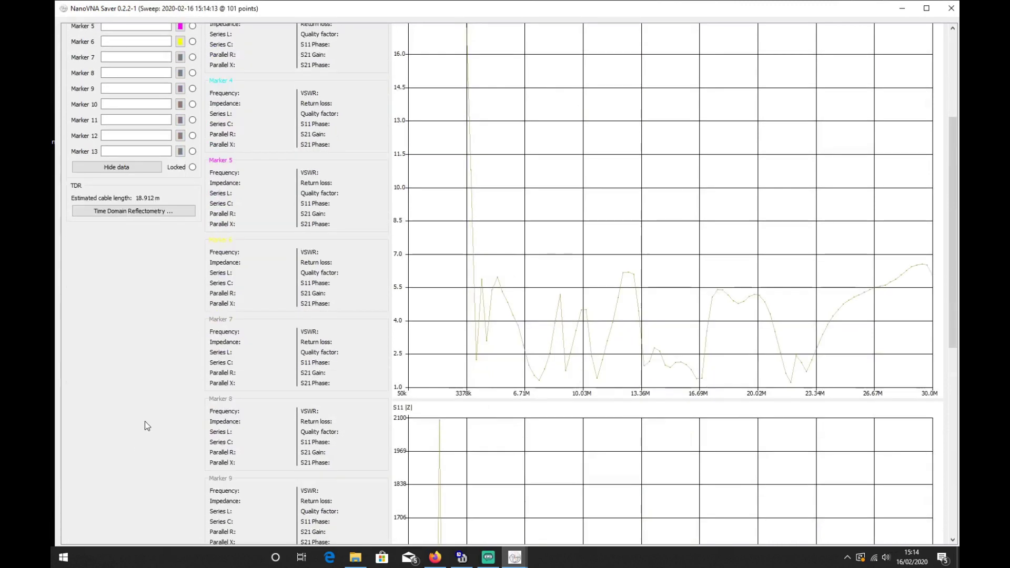
{"action": "scroll", "coordinate": [147, 426], "scroll_direction": "down", "scroll_amount": 1}
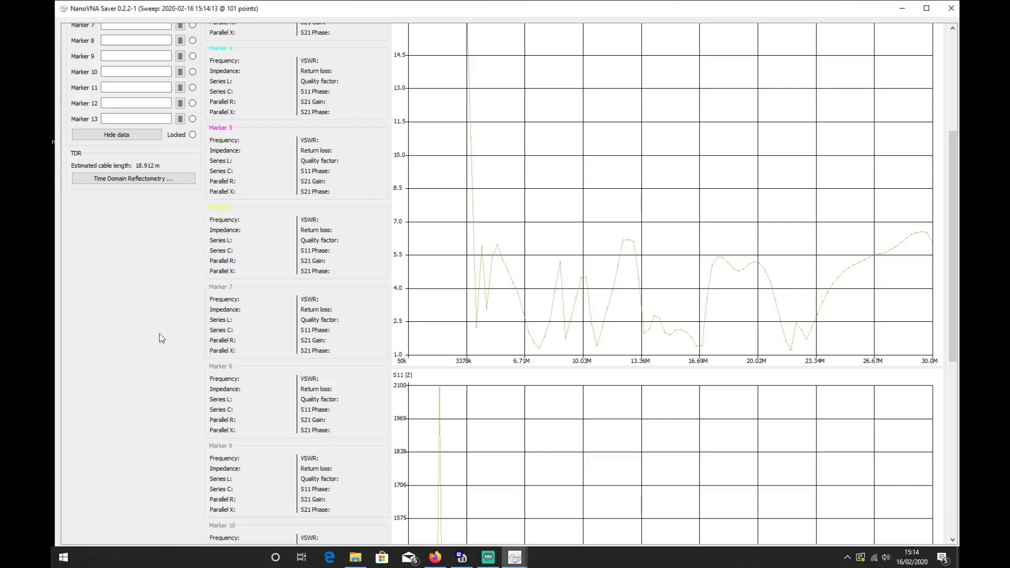
{"action": "scroll", "coordinate": [155, 340], "scroll_direction": "down", "scroll_amount": 10}
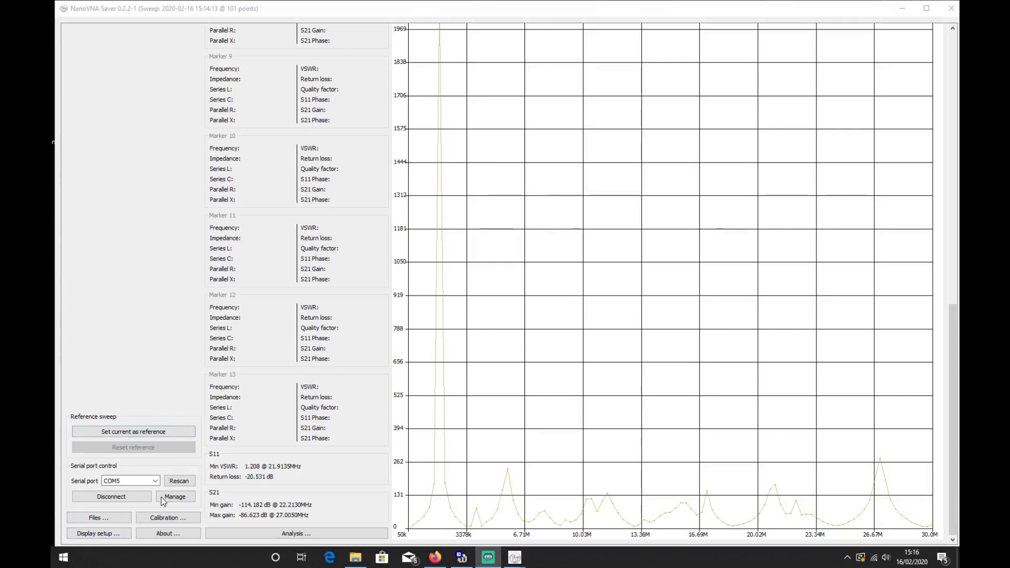
{"action": "left_click", "coordinate": [103, 532]}
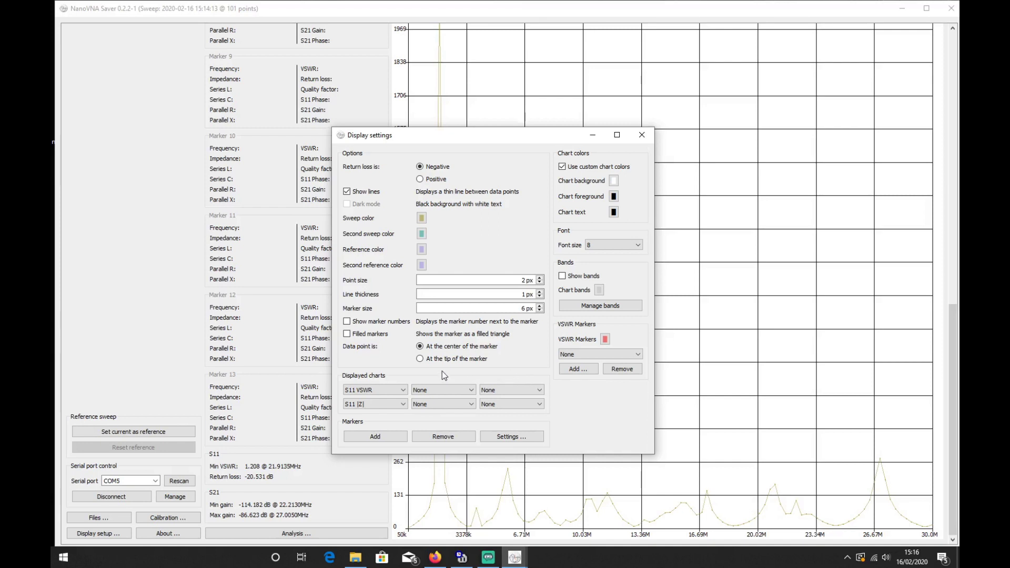
{"action": "left_click", "coordinate": [469, 391]}
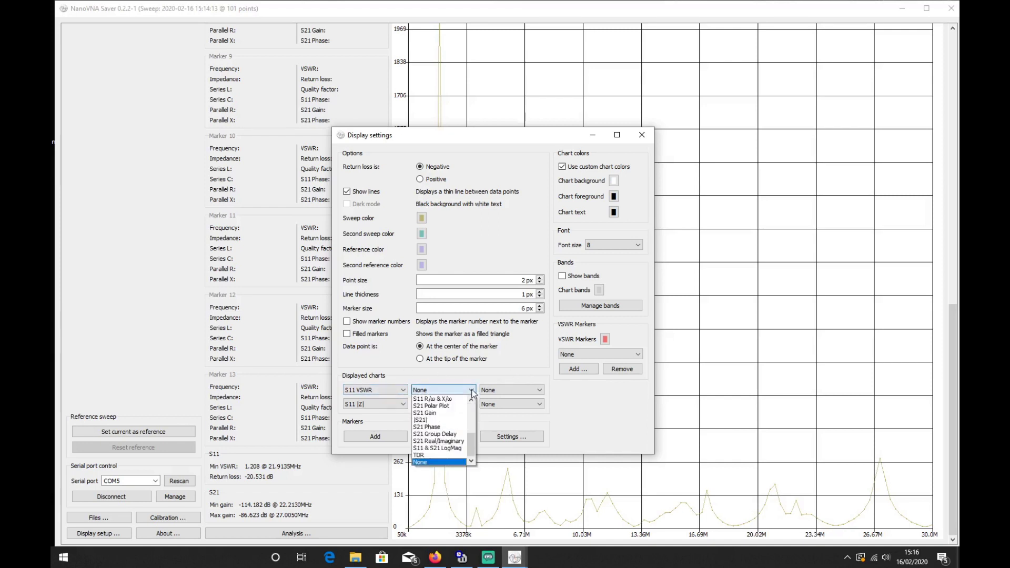
{"action": "left_click_drag", "start_coordinate": [471, 445], "coordinate": [369, 393]}
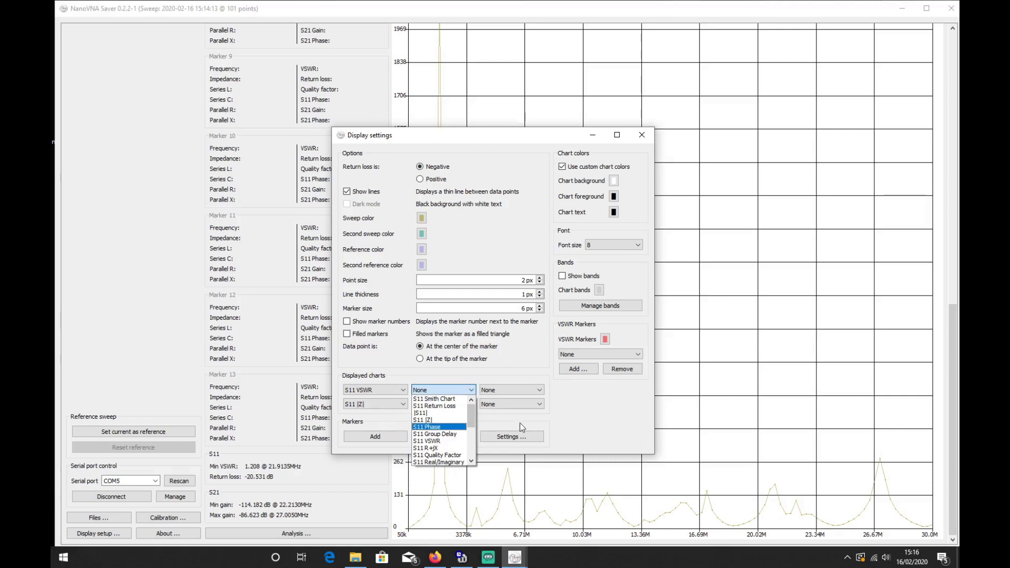
{"action": "left_click", "coordinate": [558, 418]}
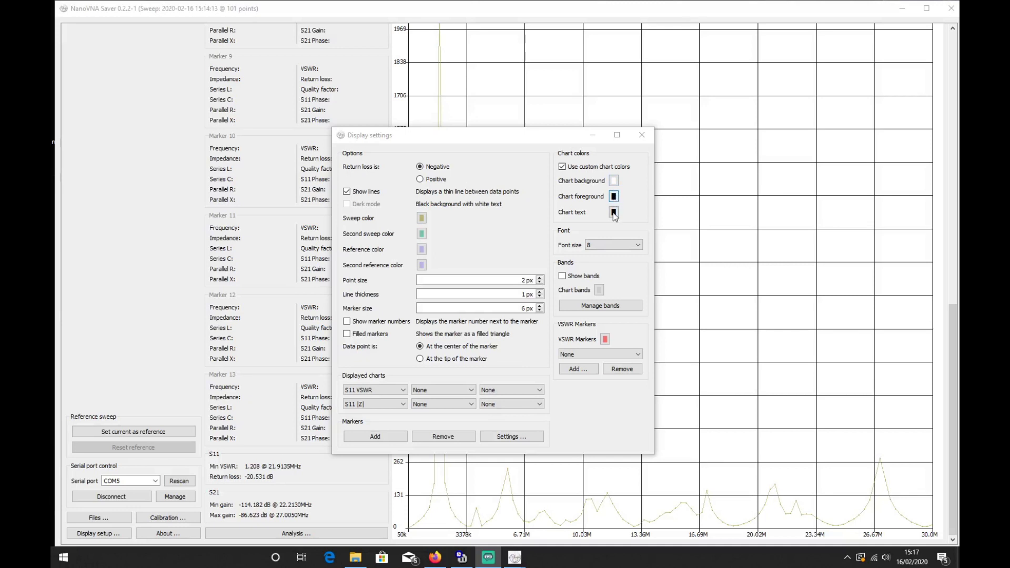
{"action": "left_click", "coordinate": [614, 181]}
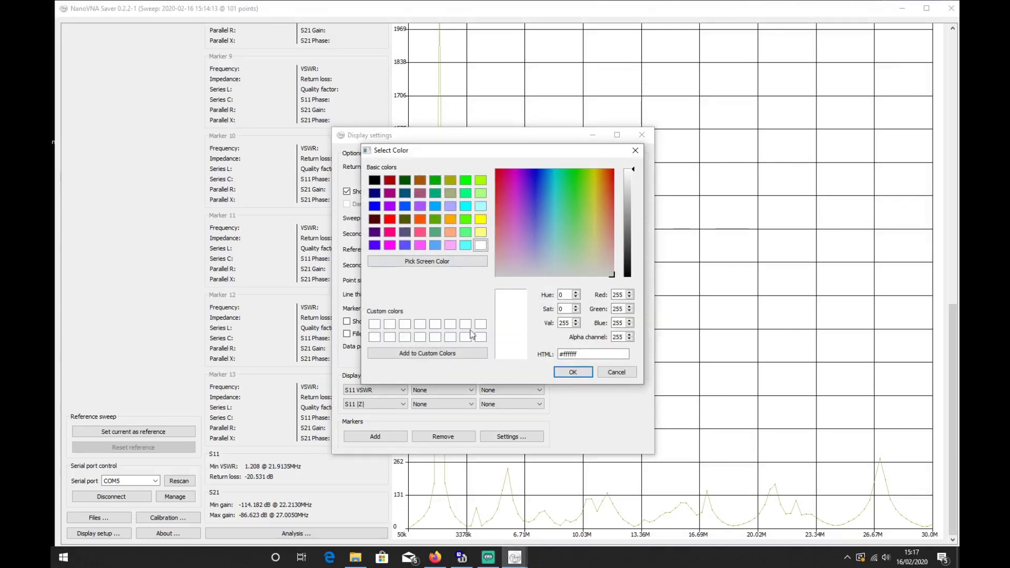
{"action": "left_click", "coordinate": [573, 373]}
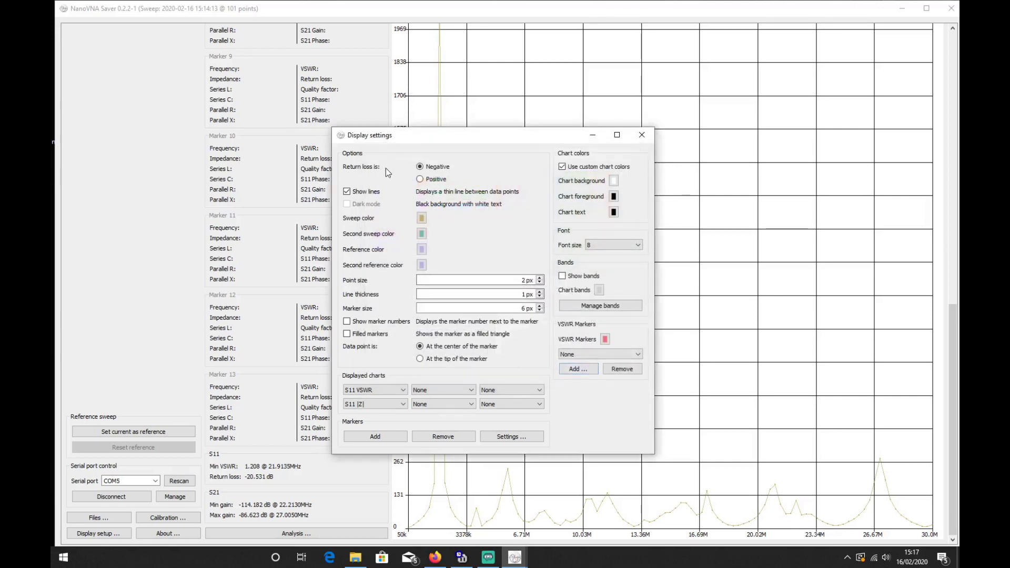
{"action": "left_click", "coordinate": [347, 192]}
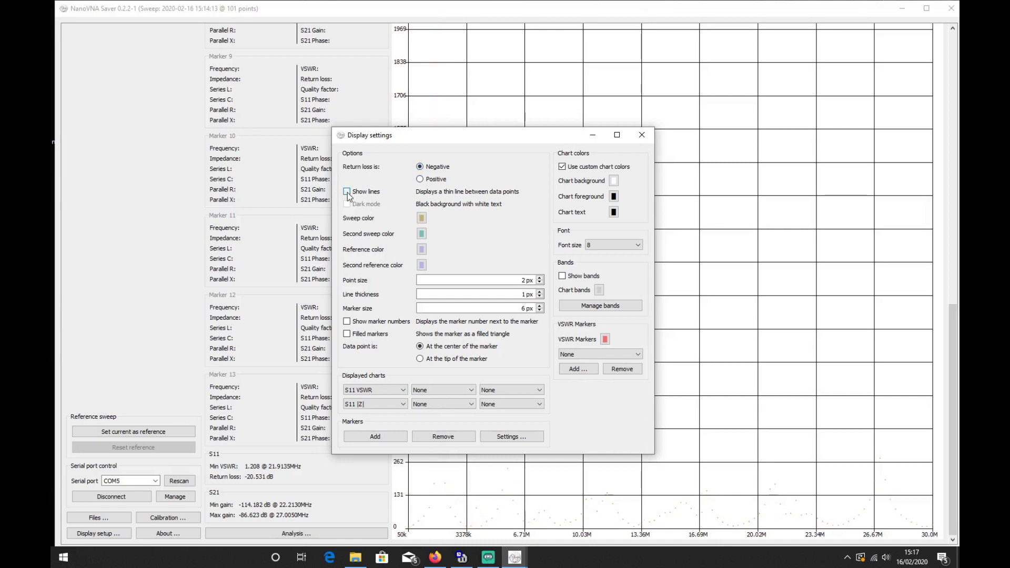
{"action": "left_click", "coordinate": [347, 192]}
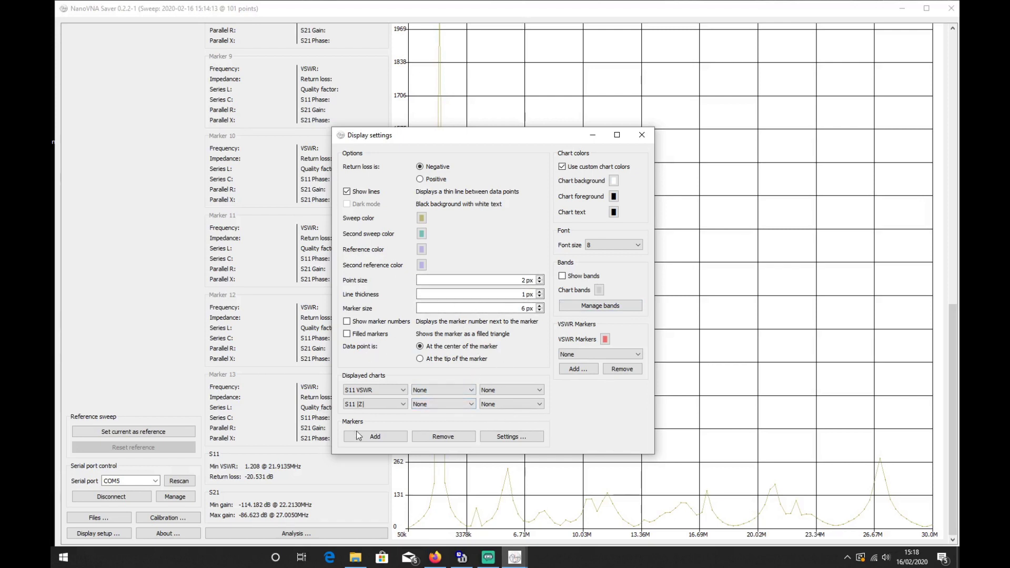
{"action": "left_click", "coordinate": [642, 136]}
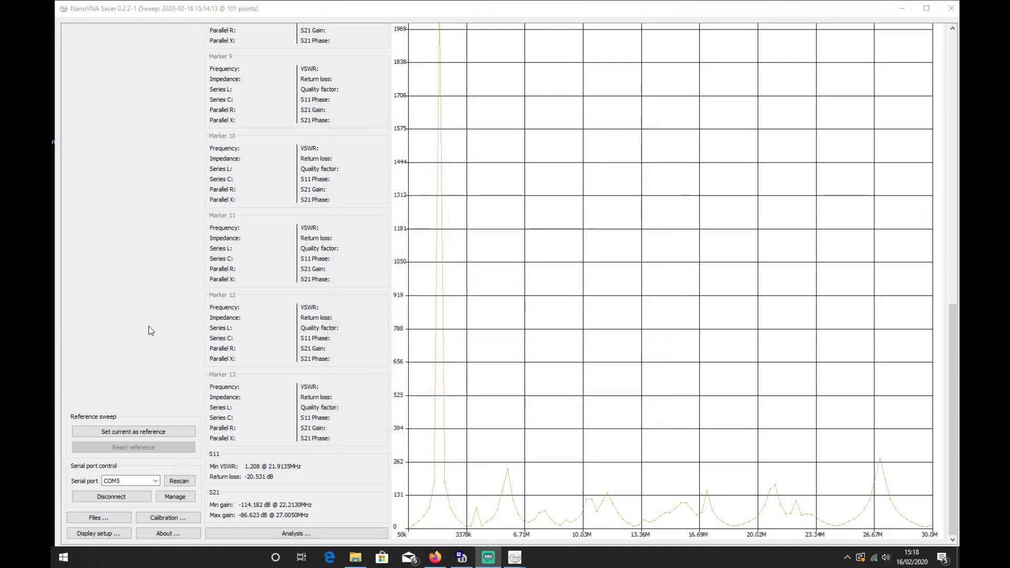
- Configure sweep '40m' as a 3-measurement averaged sweep over the 40 m band, 7–7.2 MHz
{"action": "scroll", "coordinate": [150, 330], "scroll_direction": "up", "scroll_amount": 15}
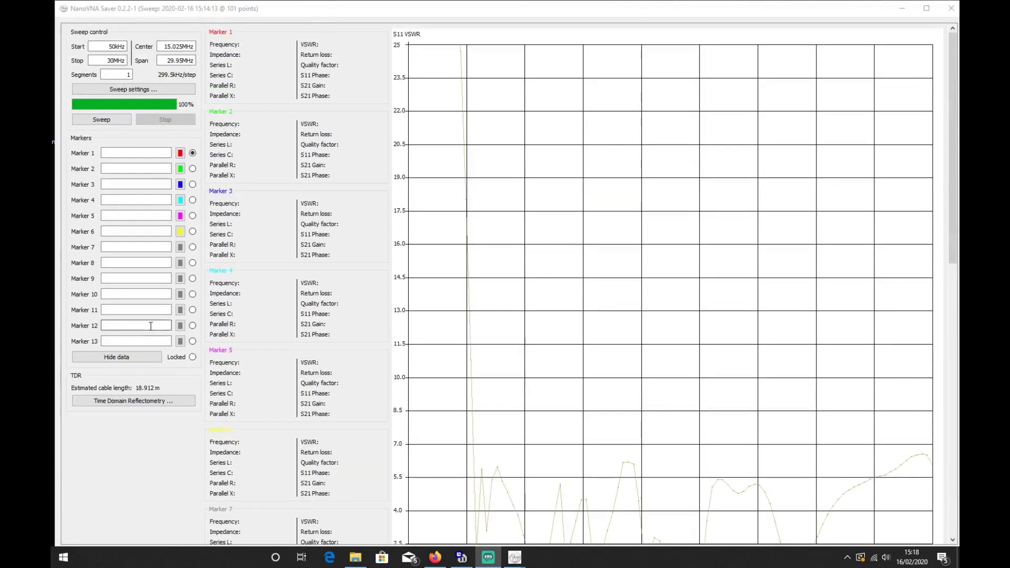
{"action": "left_click", "coordinate": [132, 90]}
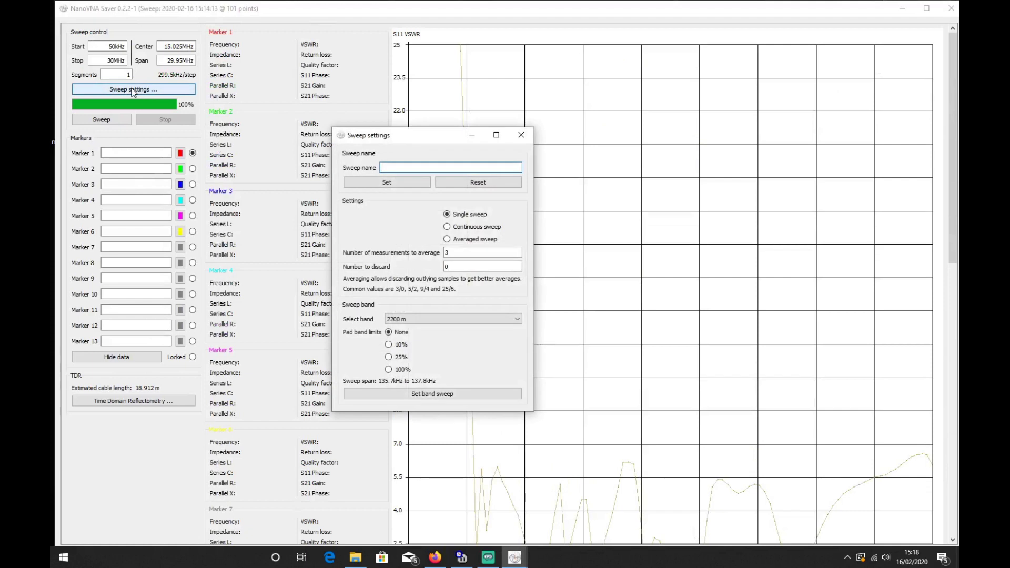
{"action": "left_click", "coordinate": [390, 166]}
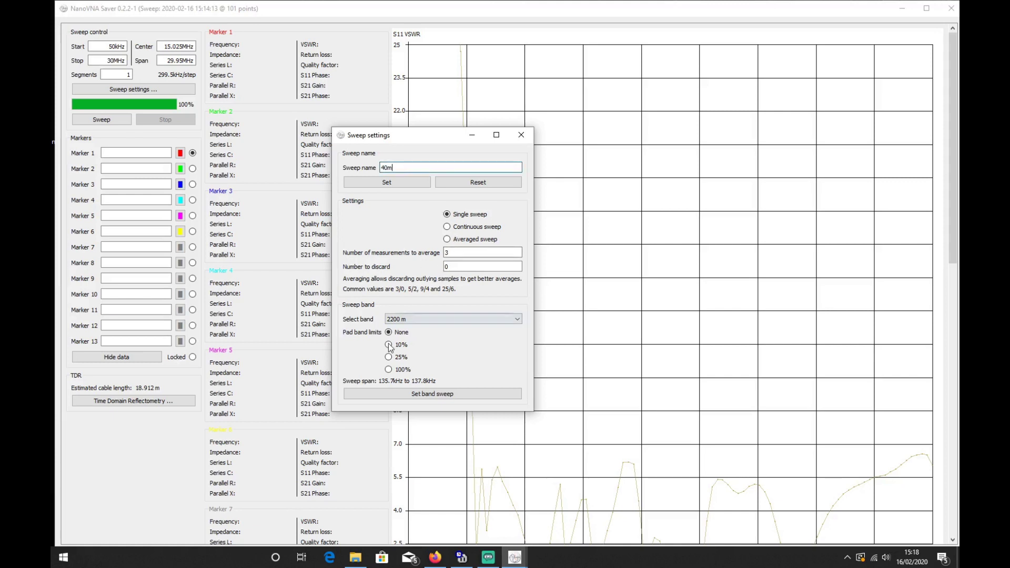
{"action": "left_click", "coordinate": [517, 318]}
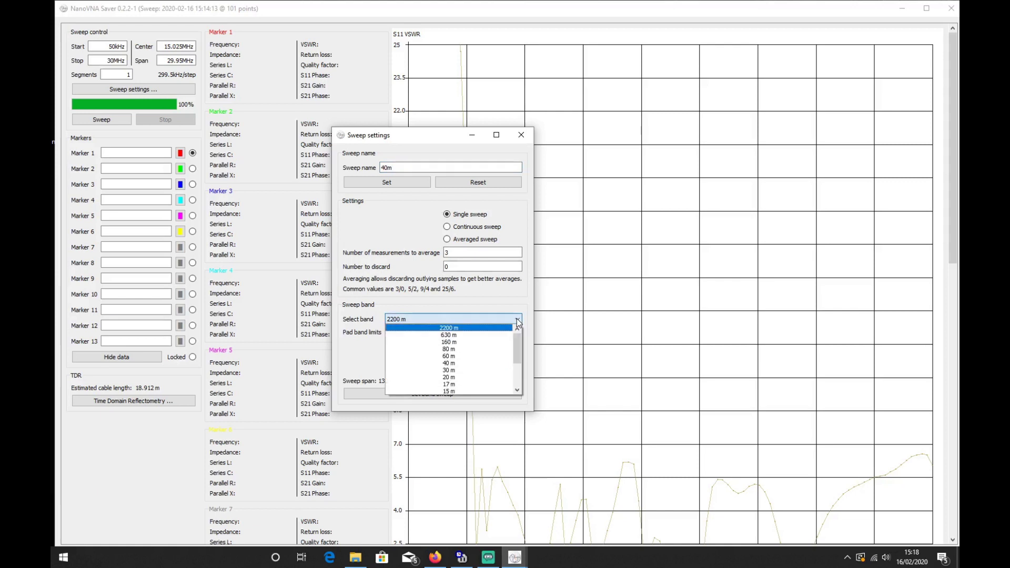
{"action": "left_click", "coordinate": [472, 363]}
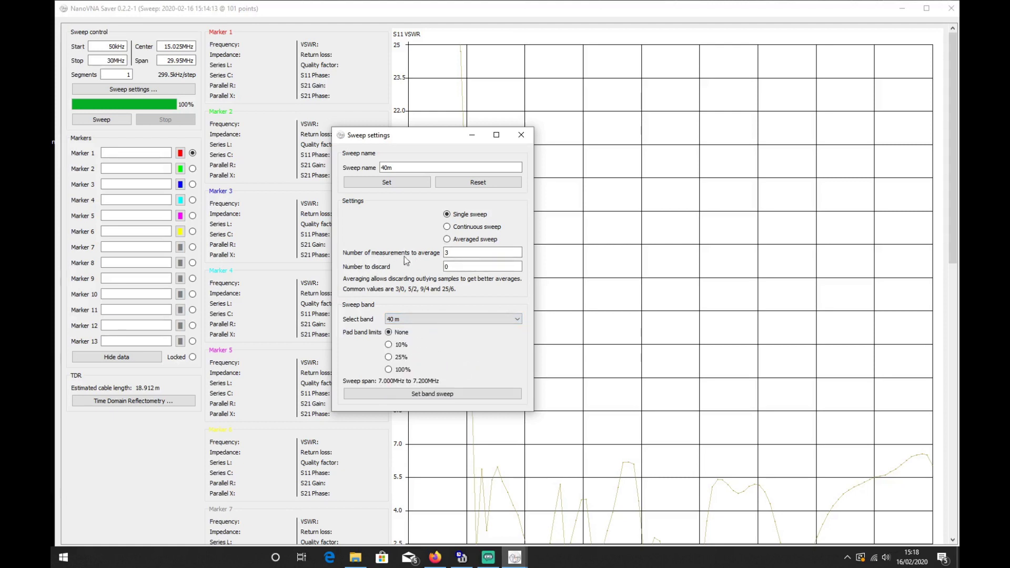
{"action": "left_click", "coordinate": [455, 255]}
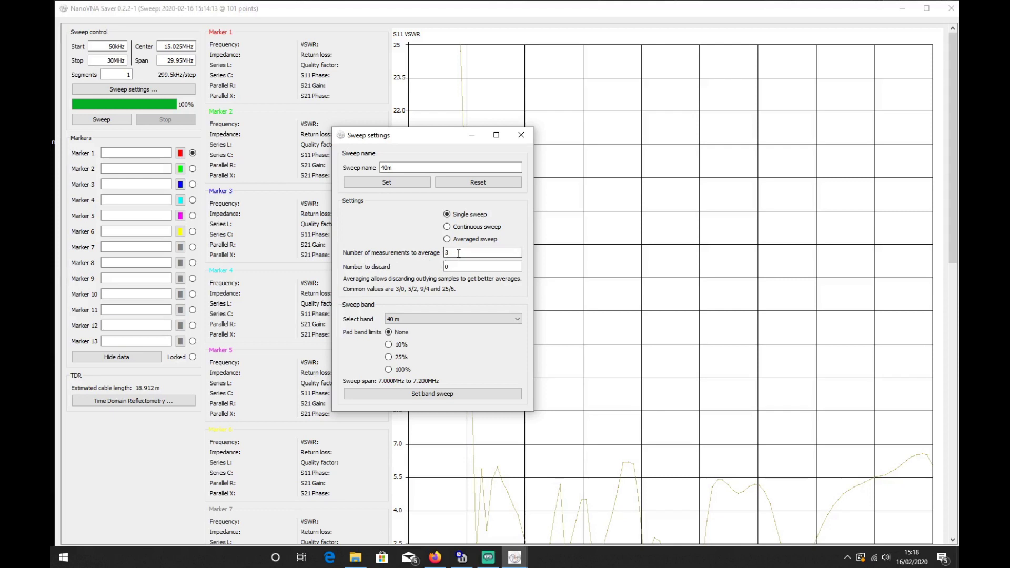
{"action": "left_click", "coordinate": [447, 239]}
{"action": "left_click", "coordinate": [455, 254]}
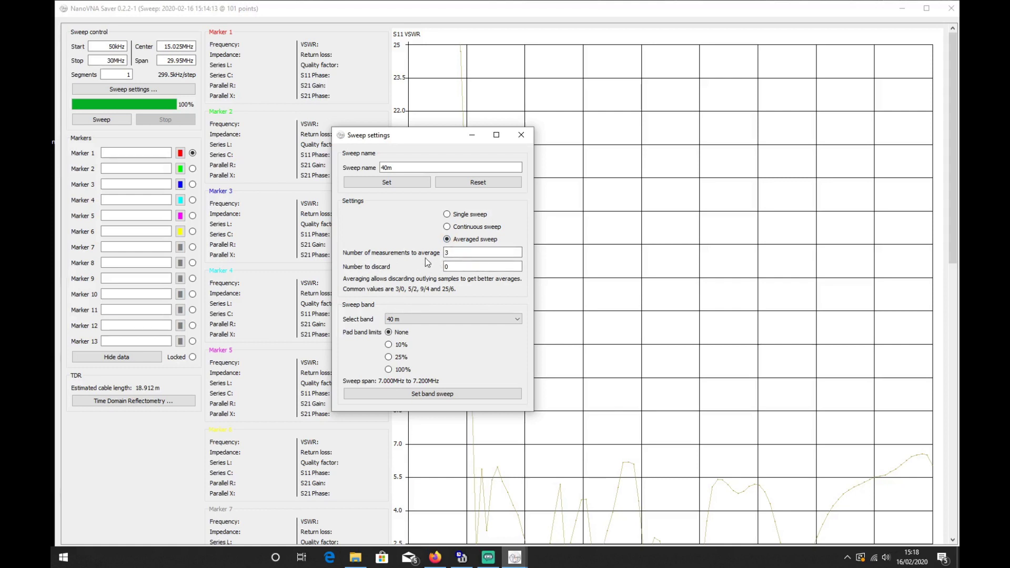
{"action": "left_click", "coordinate": [428, 397]}
- Run a new 7–7.2 MHz sweep and place Marker 1 near 7.012 MHz (VSWR 1.846)
{"action": "left_click", "coordinate": [102, 120]}
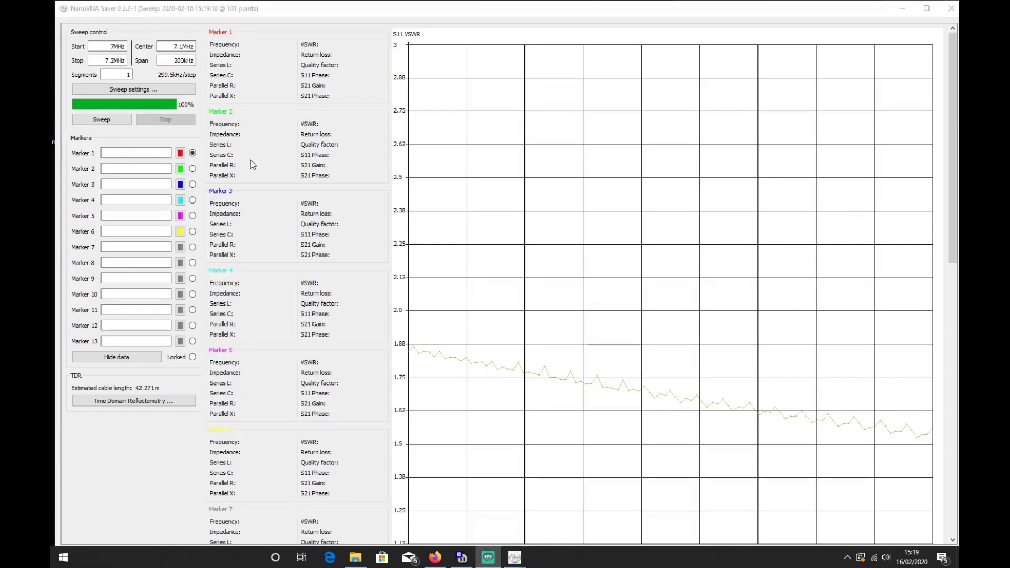
{"action": "left_click", "coordinate": [440, 351]}
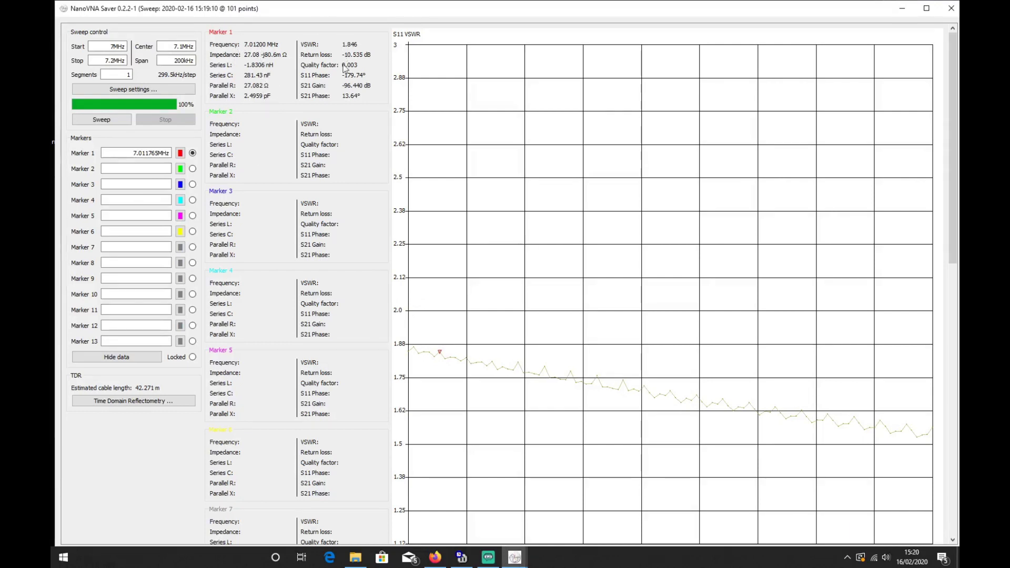
- Place Marker 2 at 7.100 MHz (VSWR 1.700) and Marker 3 at 7.150 MHz (VSWR 1.628)
{"action": "left_click", "coordinate": [192, 169]}
{"action": "left_click", "coordinate": [670, 392]}
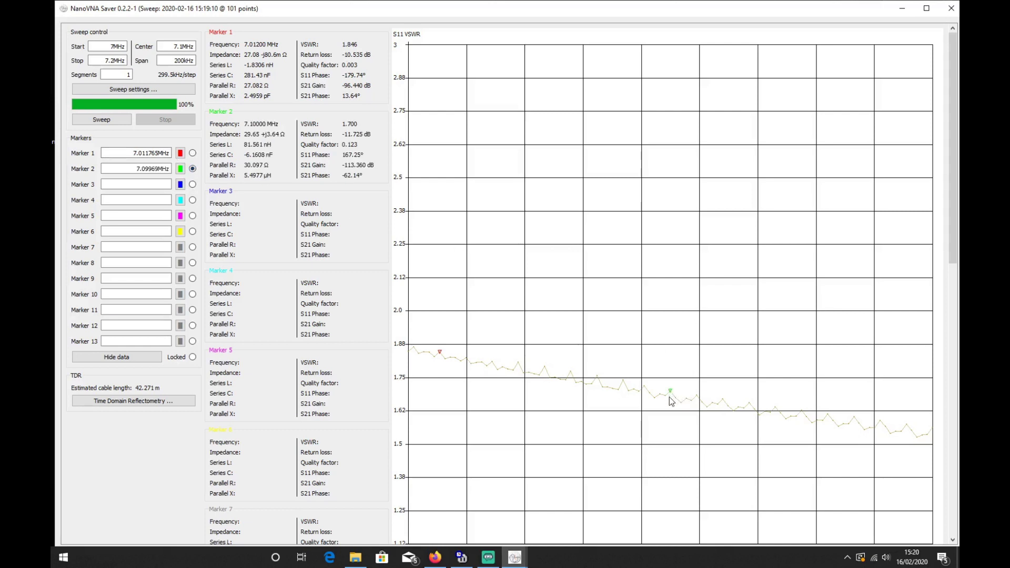
{"action": "left_click", "coordinate": [193, 185]}
{"action": "left_click", "coordinate": [802, 416]}
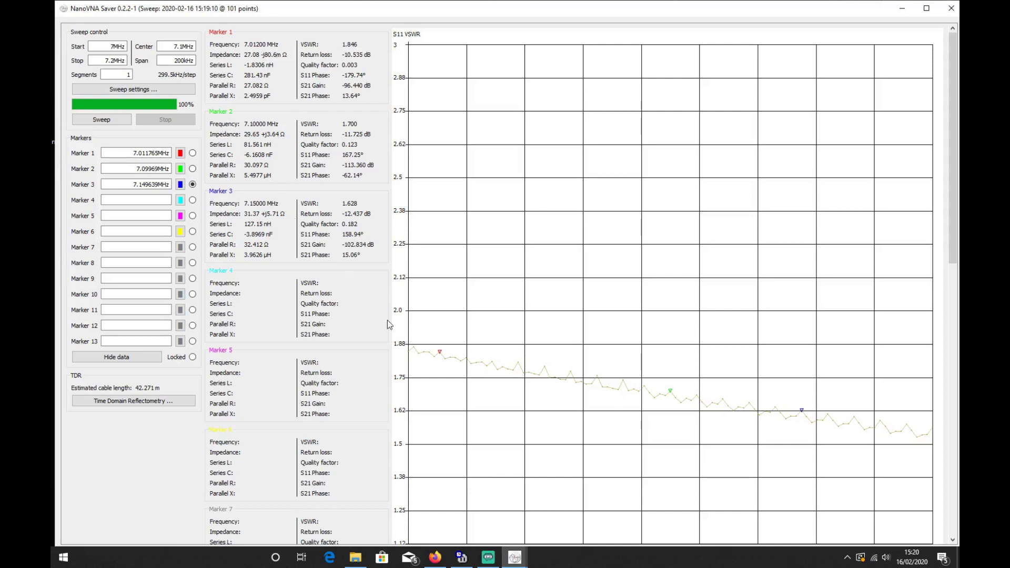
- Run a VSWR analysis with a 1.50 limit, which finds no areas below 1.5
{"action": "scroll", "coordinate": [310, 274], "scroll_direction": "down", "scroll_amount": 10}
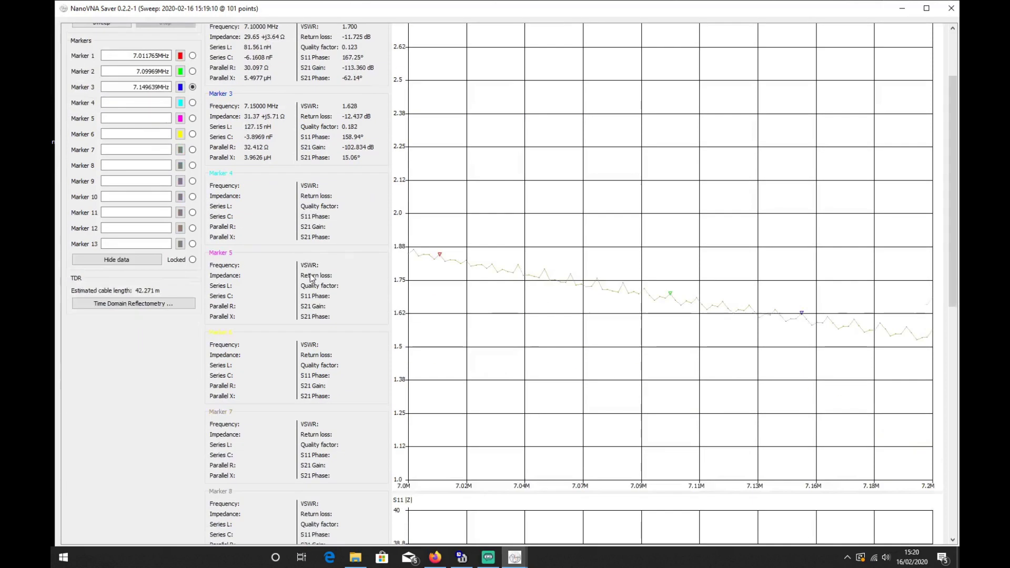
{"action": "scroll", "coordinate": [311, 276], "scroll_direction": "down", "scroll_amount": 3}
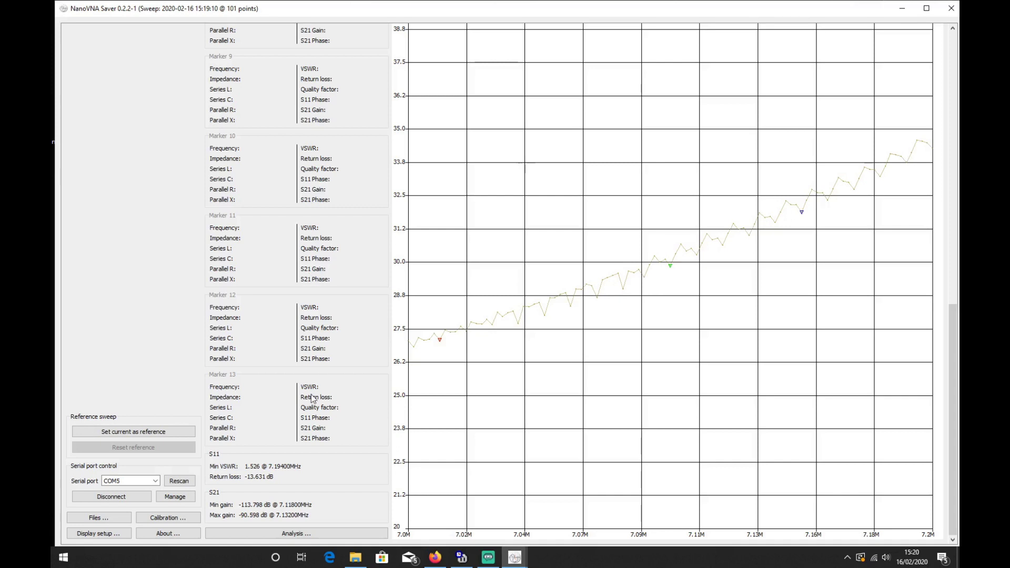
{"action": "left_click", "coordinate": [292, 536]}
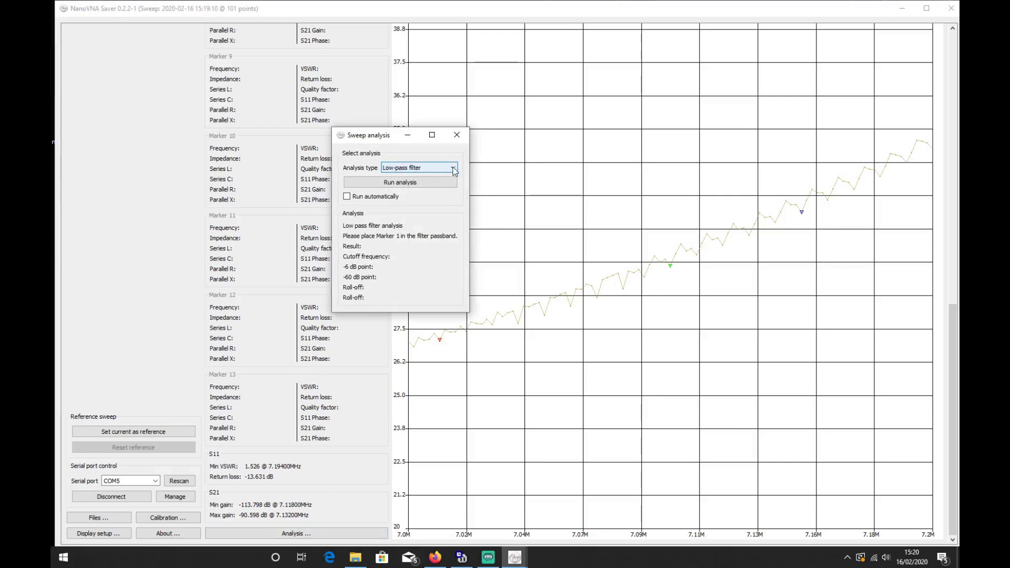
{"action": "left_click", "coordinate": [454, 168]}
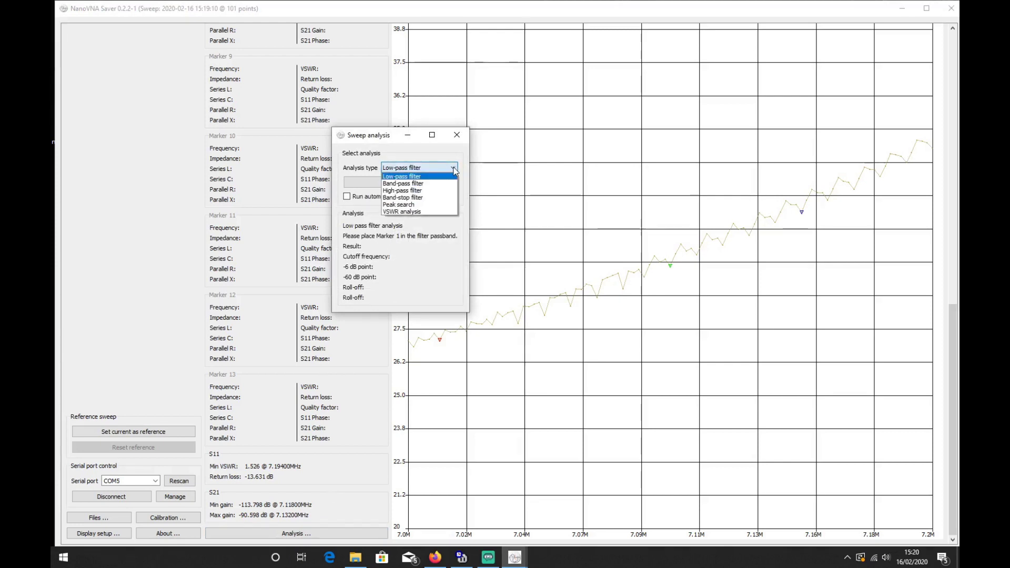
{"action": "left_click", "coordinate": [419, 212]}
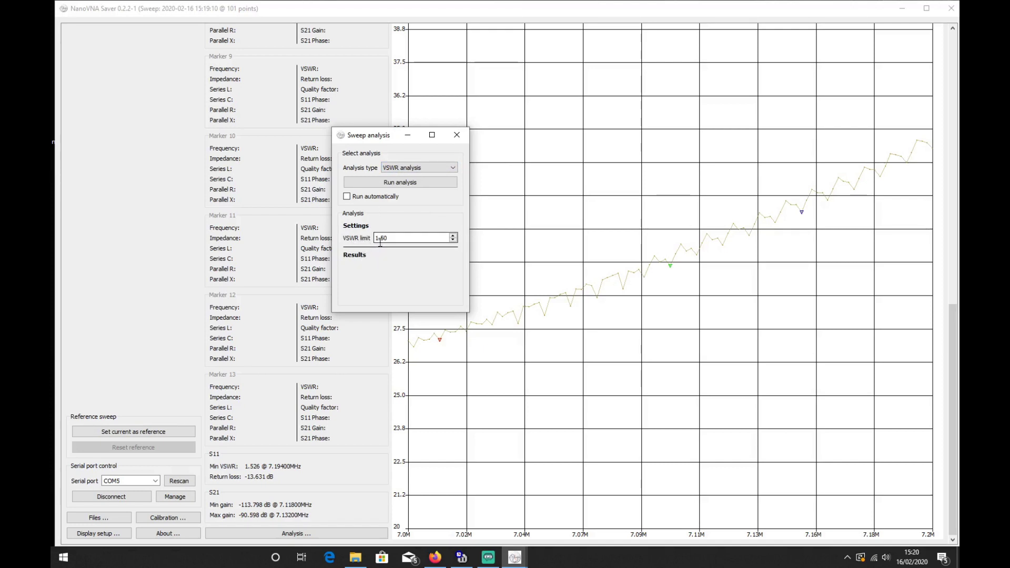
{"action": "left_click", "coordinate": [400, 183]}
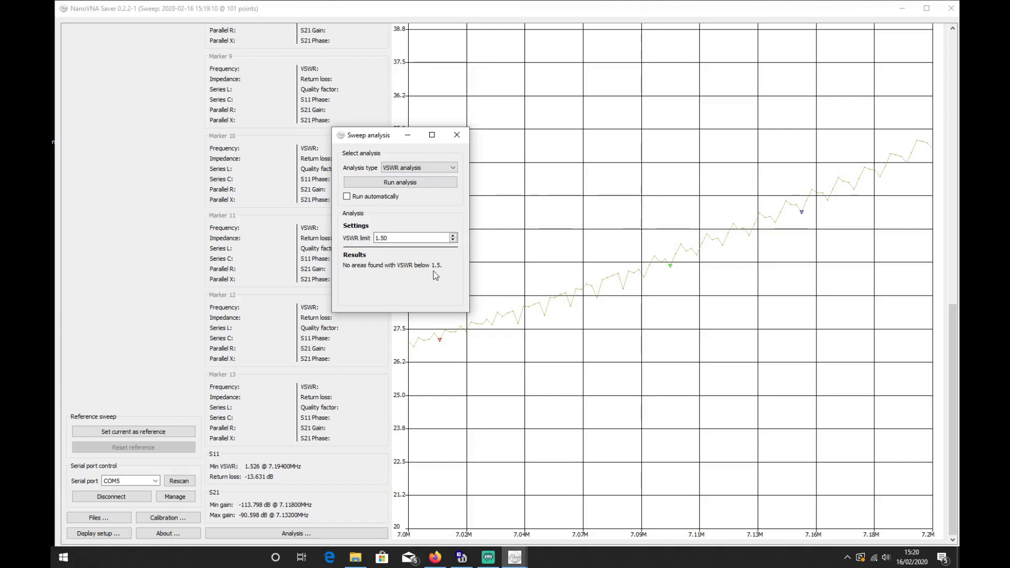
{"action": "left_click", "coordinate": [457, 137]}
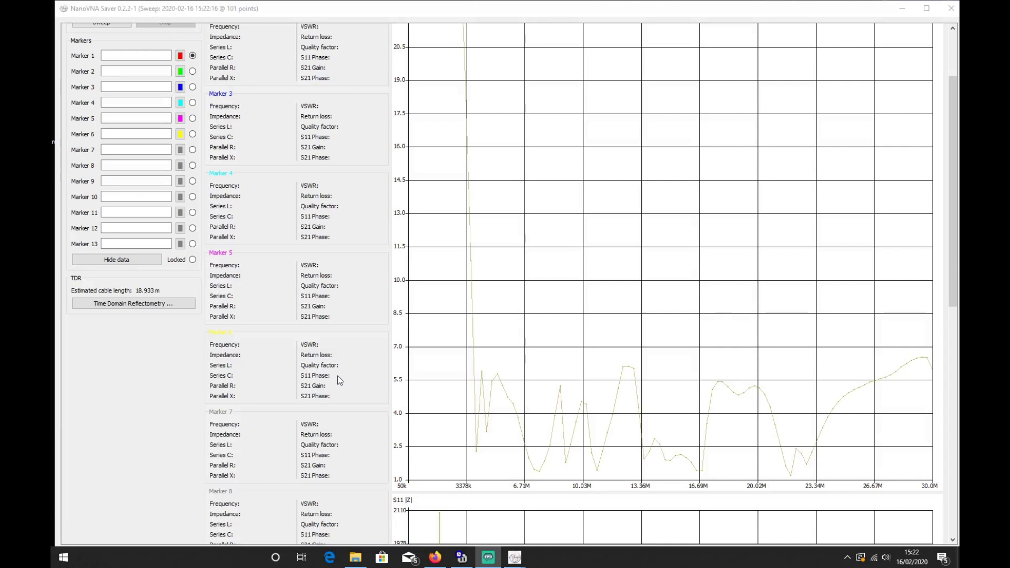
- Rerun the VSWR analysis on the wide sweep, finding dips lowest at 21.9135 MHz
{"action": "scroll", "coordinate": [338, 377], "scroll_direction": "down", "scroll_amount": 3}
{"action": "scroll", "coordinate": [338, 376], "scroll_direction": "down", "scroll_amount": 6}
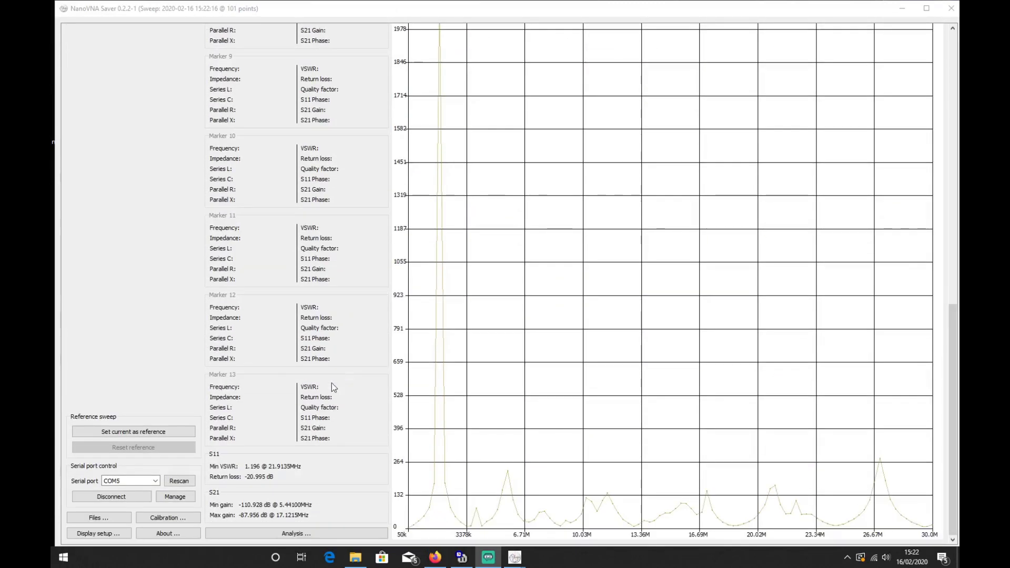
{"action": "left_click", "coordinate": [308, 533]}
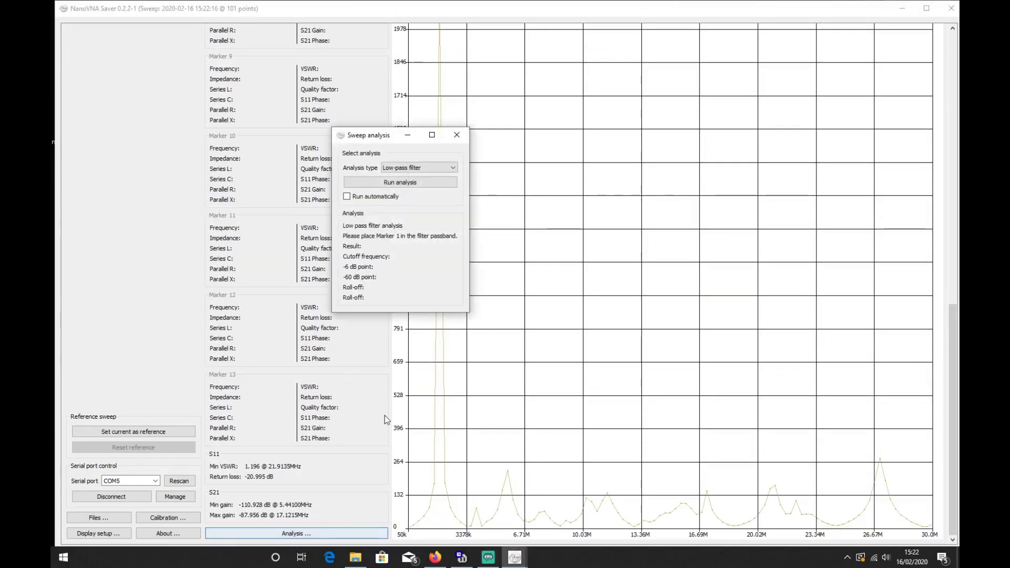
{"action": "left_click", "coordinate": [440, 168]}
{"action": "left_click", "coordinate": [426, 206]}
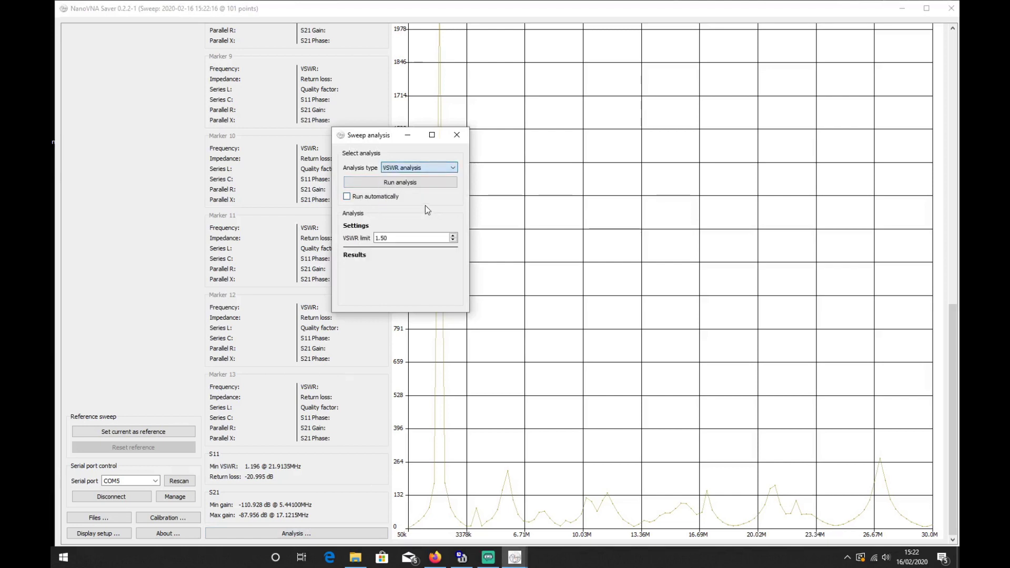
{"action": "left_click", "coordinate": [391, 182]}
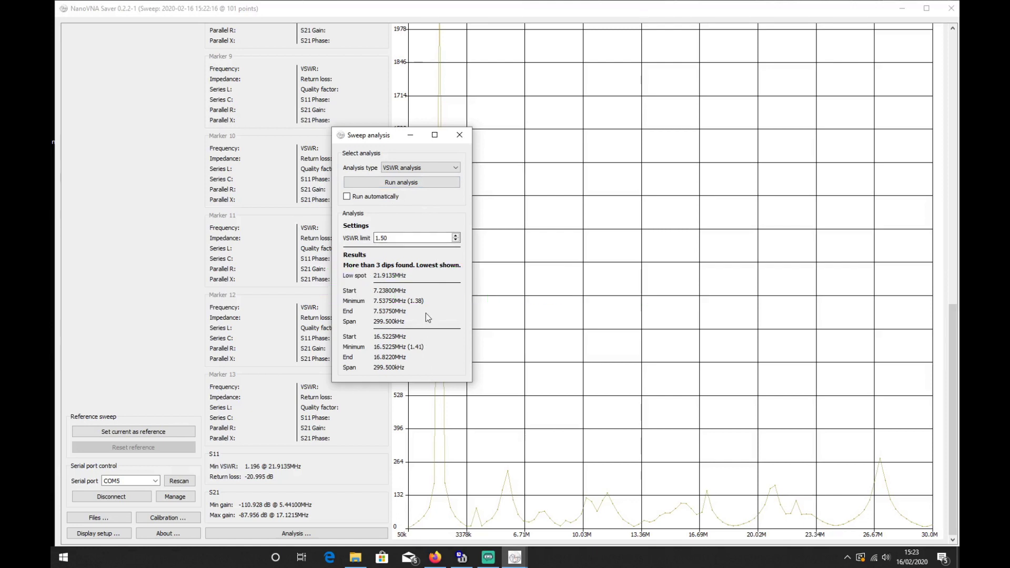
{"action": "left_click", "coordinate": [459, 135]}
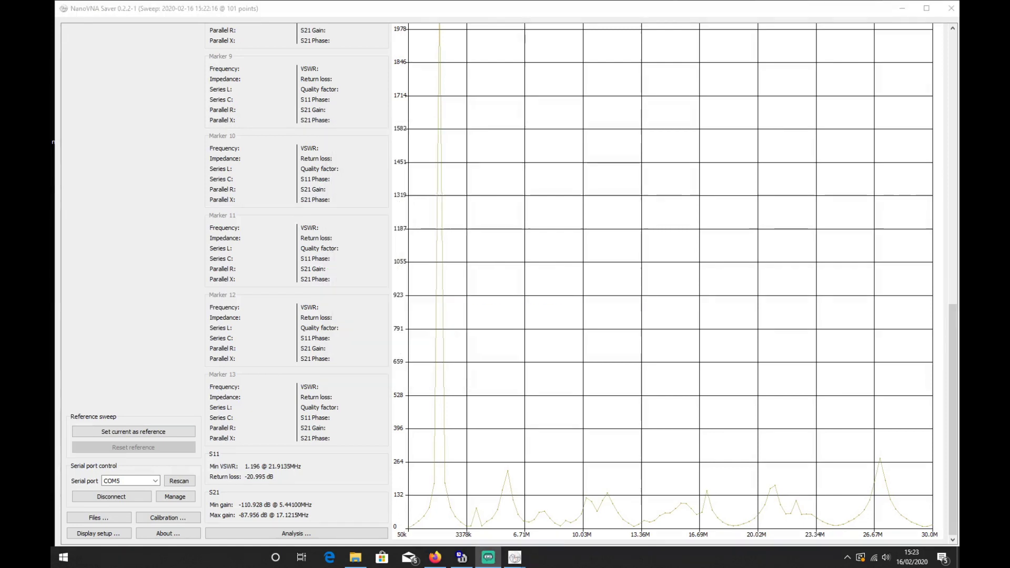
- Check the Calibration window, with every standard uncalibrated, and close it unchanged
{"action": "left_click", "coordinate": [180, 519]}
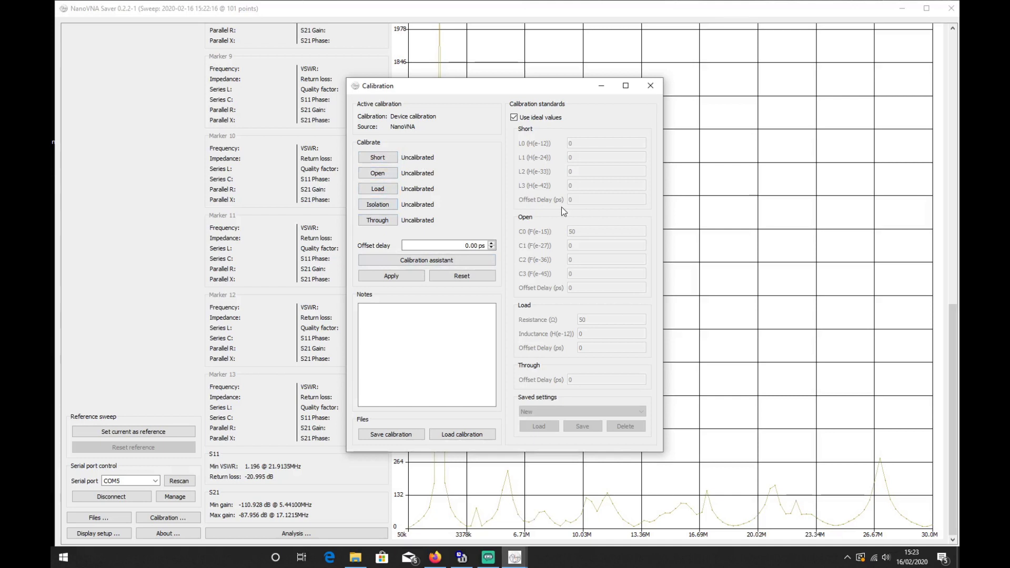
{"action": "left_click", "coordinate": [651, 88]}
- Inspect the chart's Frequency axis options, keep it linear, and set Marker 1 at 4.438958 MHz
{"action": "right_click", "coordinate": [556, 262]}
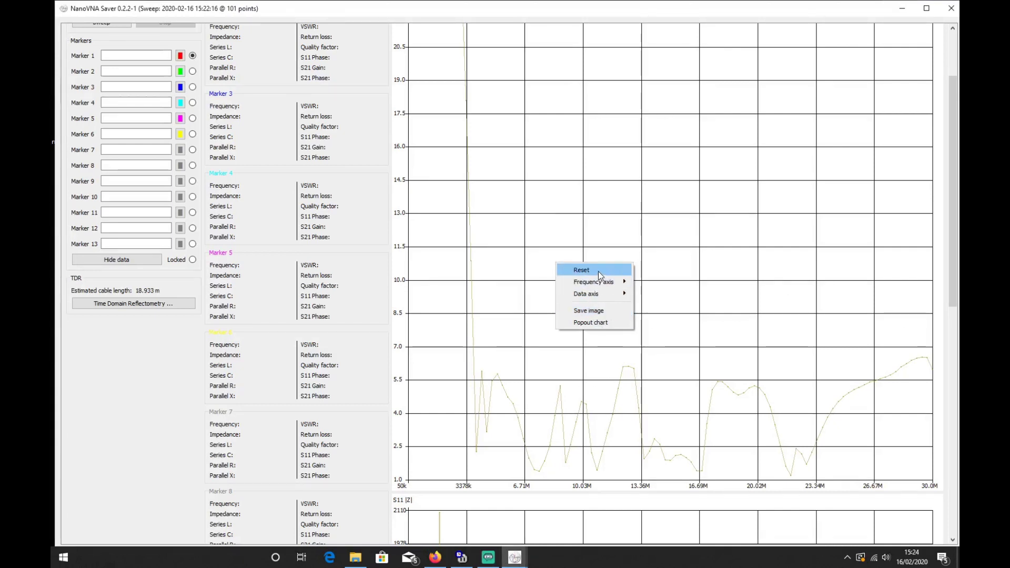
{"action": "mouse_move", "coordinate": [600, 286]}
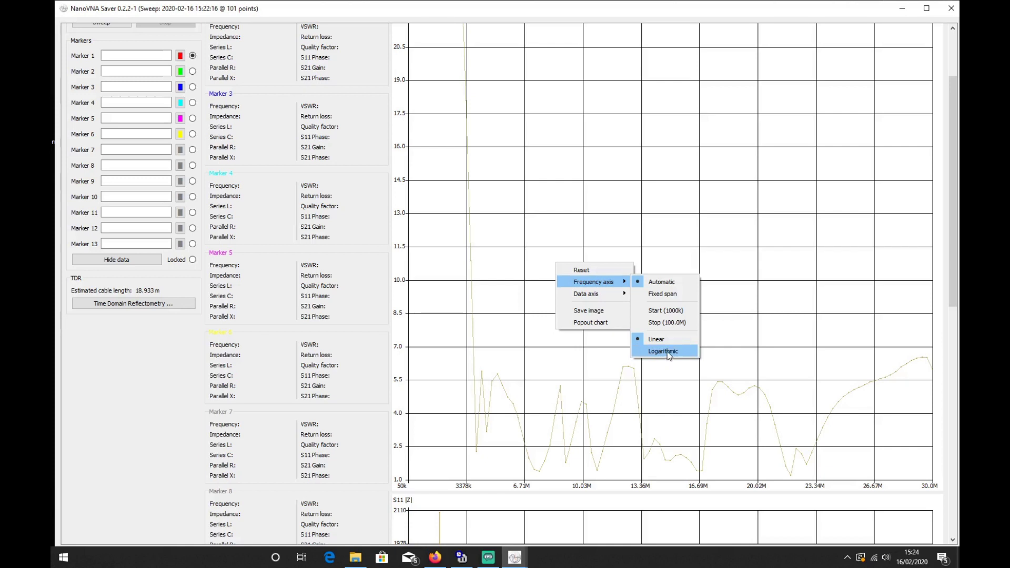
{"action": "left_click", "coordinate": [487, 430]}
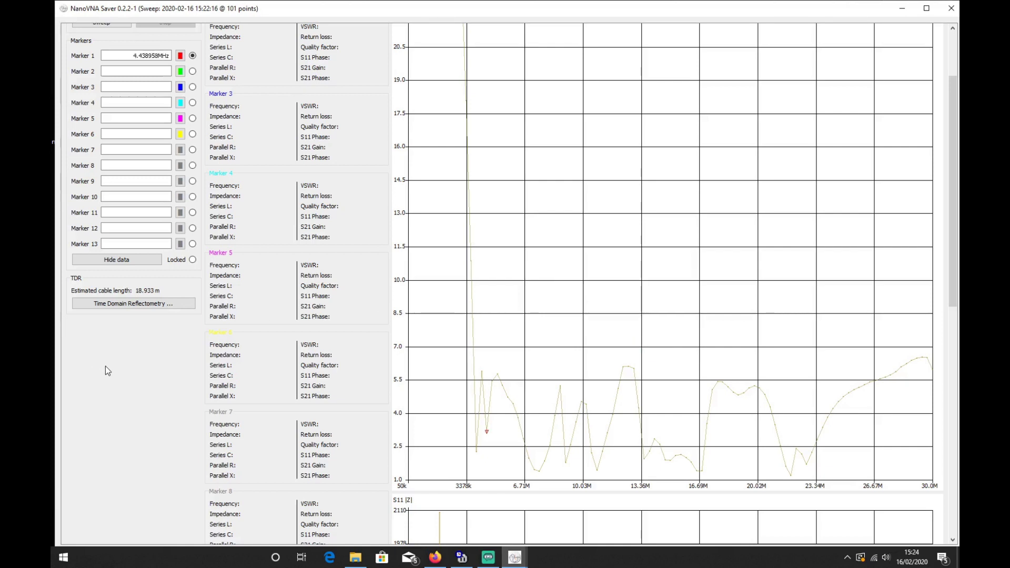
{"action": "scroll", "coordinate": [106, 367], "scroll_direction": "up", "scroll_amount": 3}
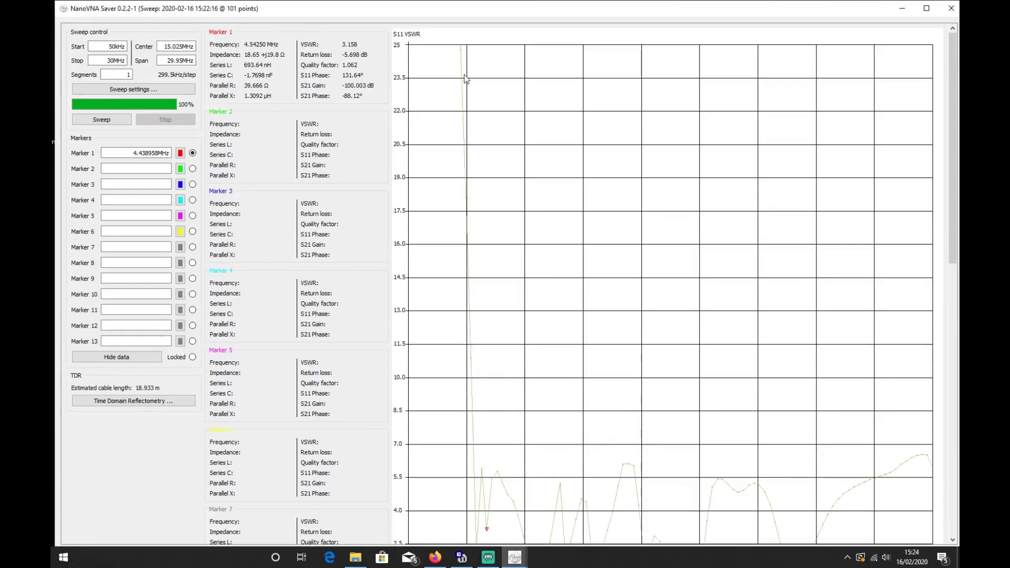